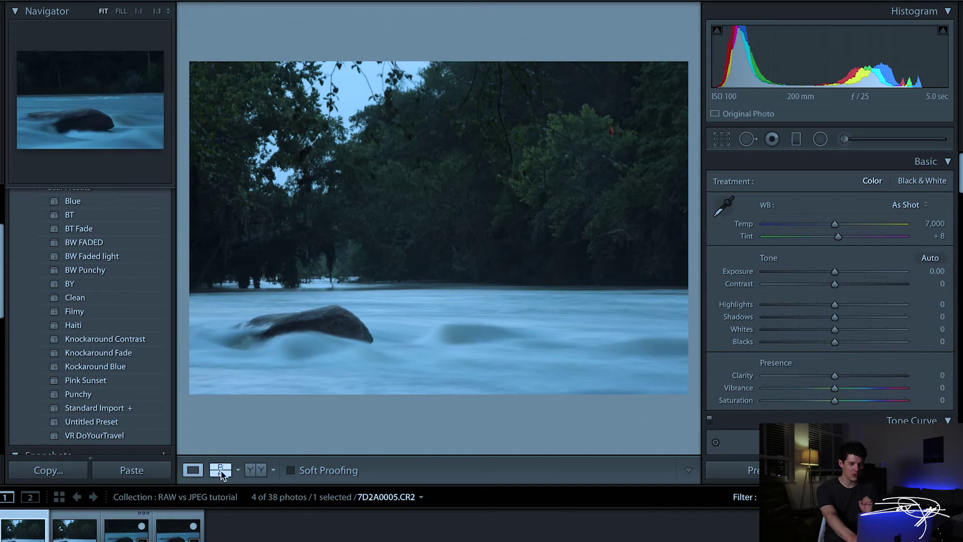
Open Reference View with the JPEG version as the active photo beside the RAW.
left_click(221, 471)
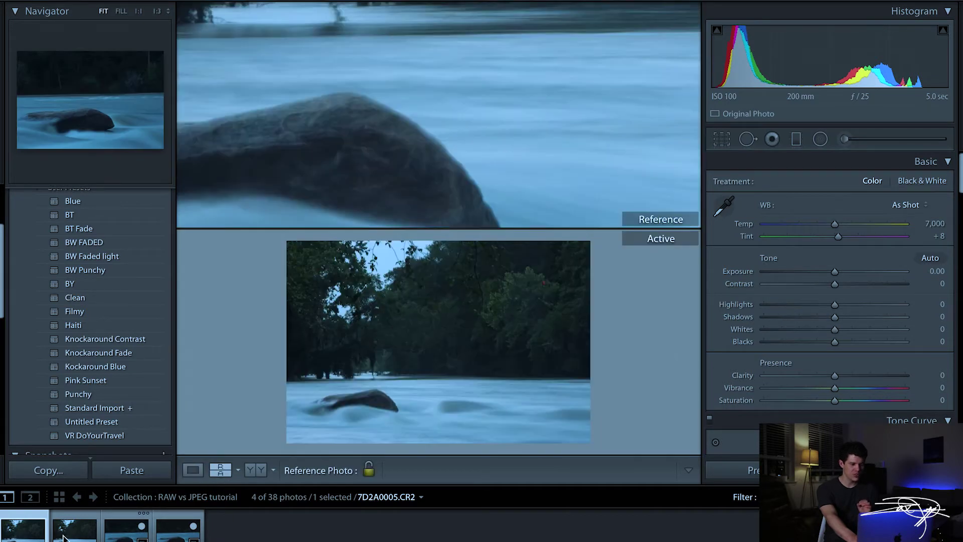
left_click(77, 529)
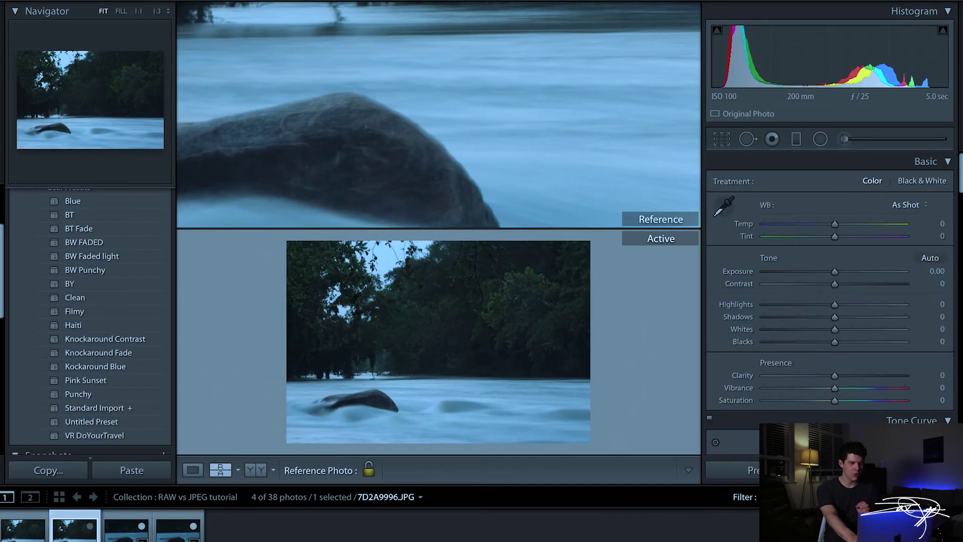
left_click(387, 172)
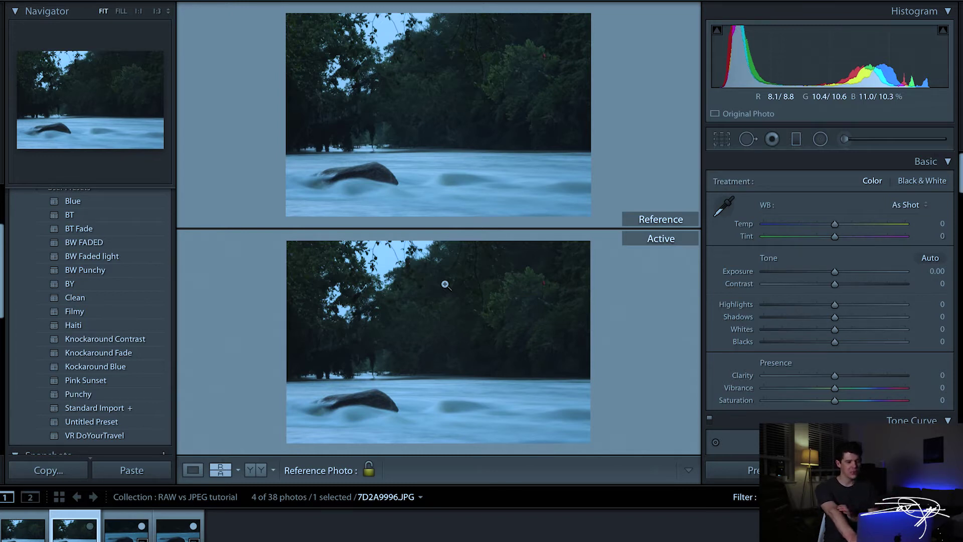
Compare both panes at 1:1 on the rock, then return to fit and Loupe view.
left_click(377, 170)
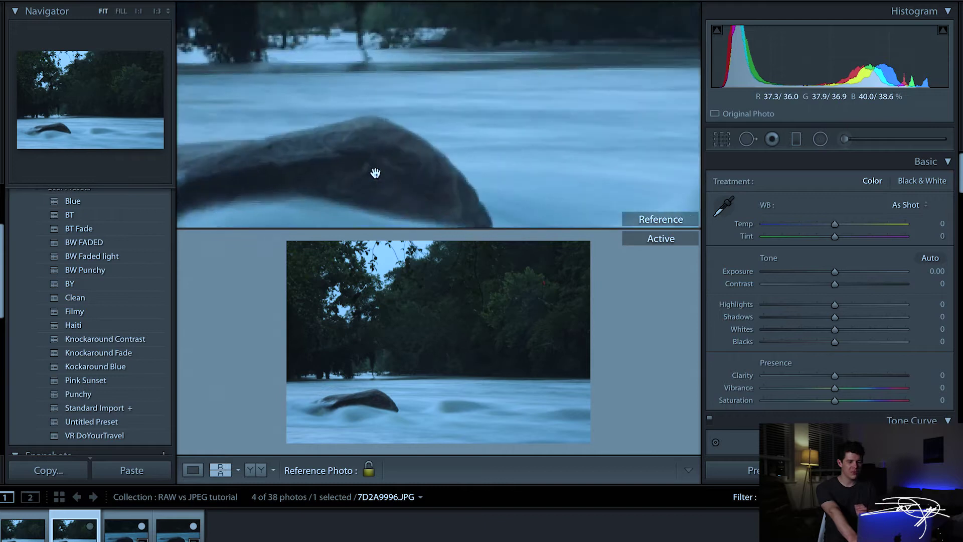
left_click(377, 402)
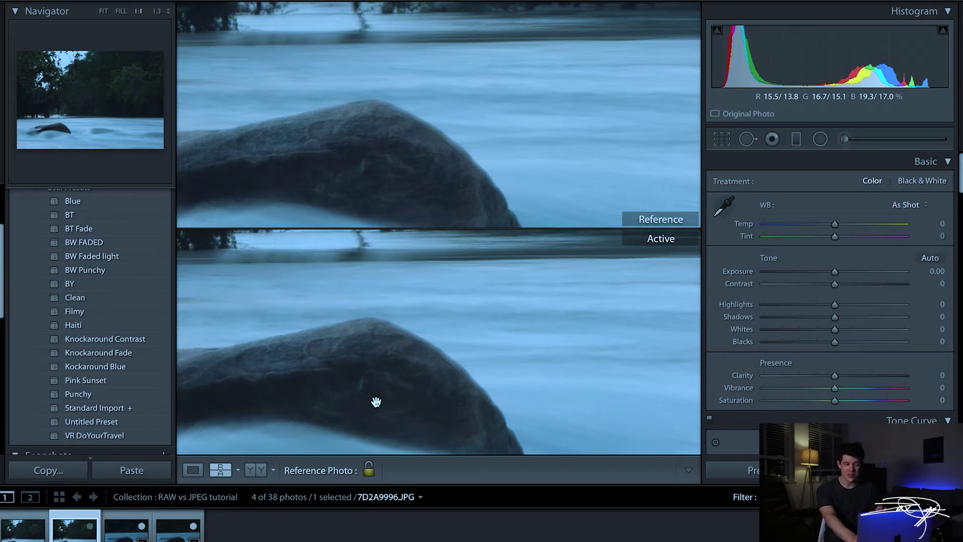
left_click(372, 189)
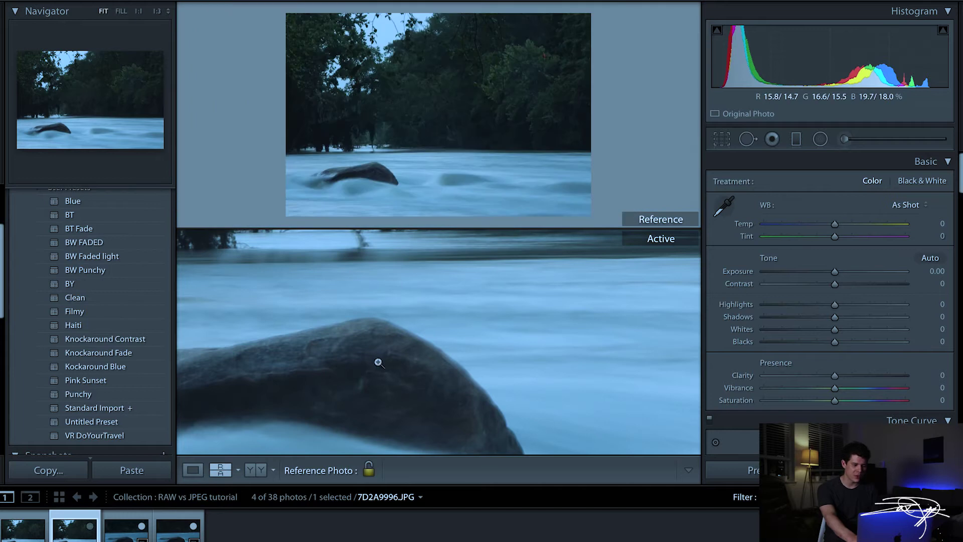
left_click(378, 361)
left_click(193, 470)
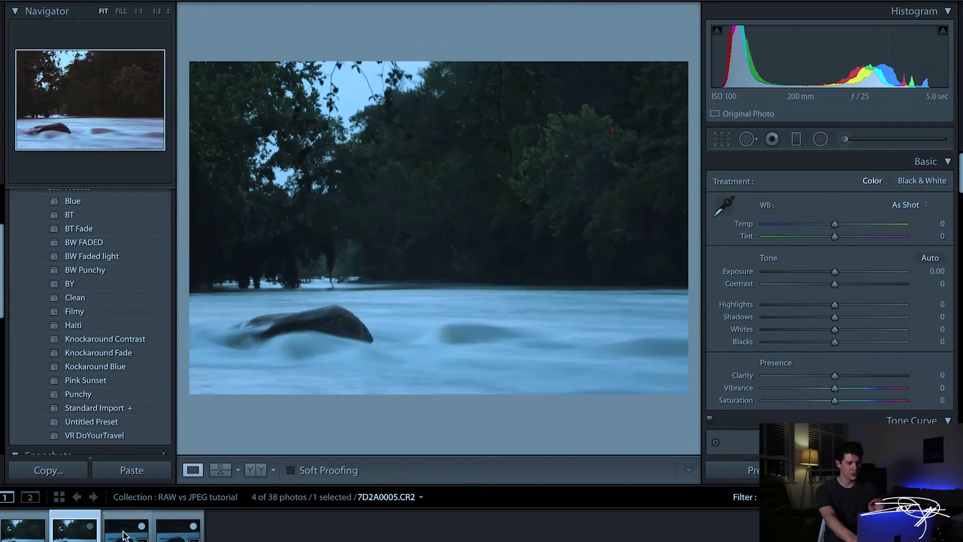
Set the rock-in-river photo as the Reference View reference with its other version active.
left_click(124, 535)
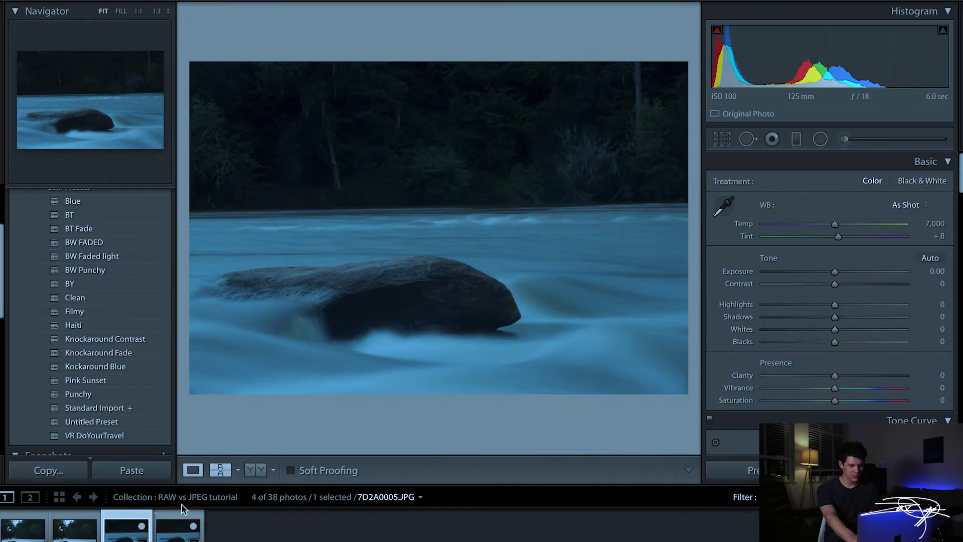
key("shift+r")
left_click_drag(176, 527, 430, 133)
left_click(173, 533)
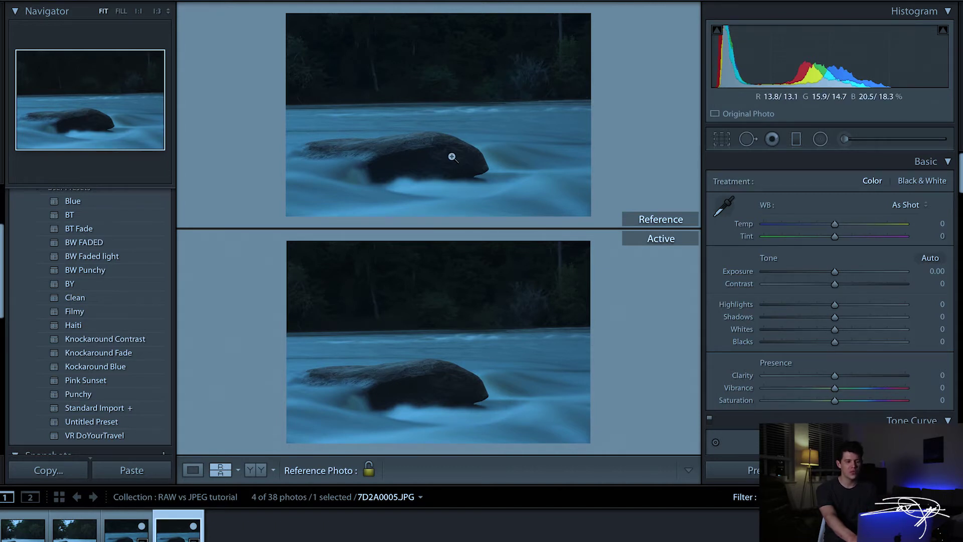
Compare the rock at 1:1 in both panes, then return both to fit view.
left_click(466, 87)
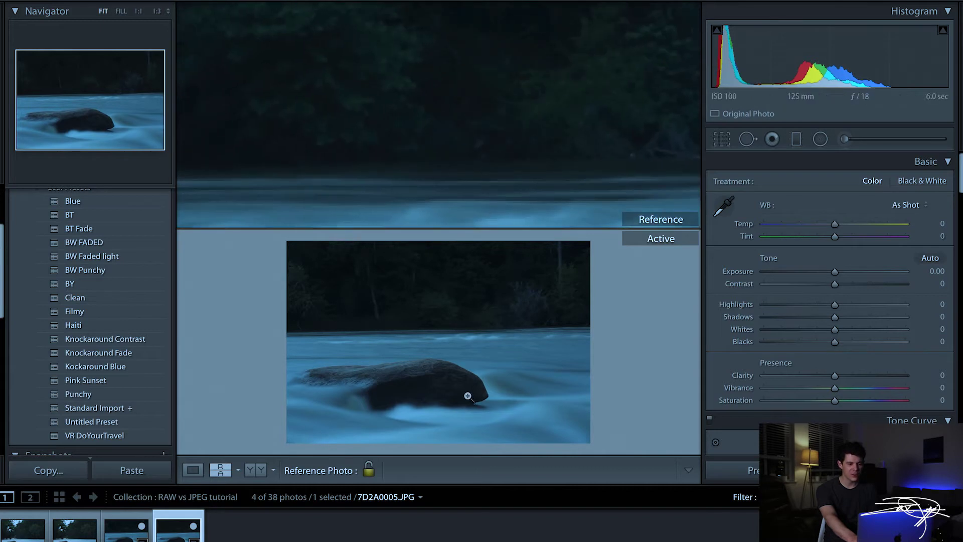
left_click(470, 312)
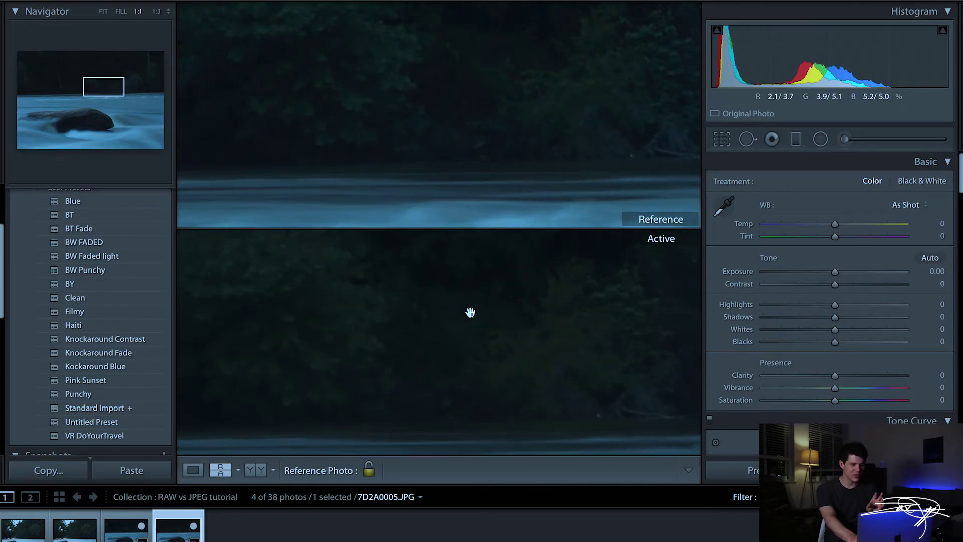
left_click(415, 331)
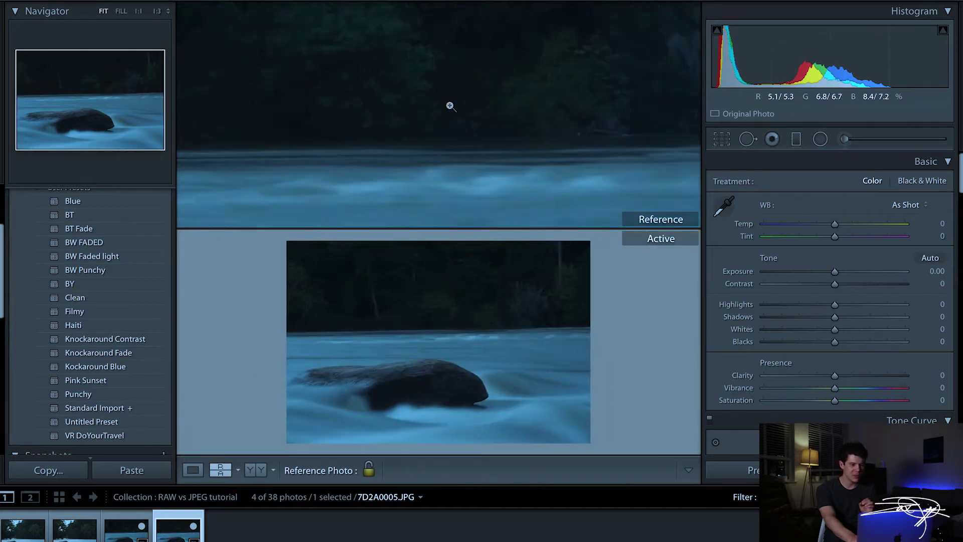
left_click(436, 157)
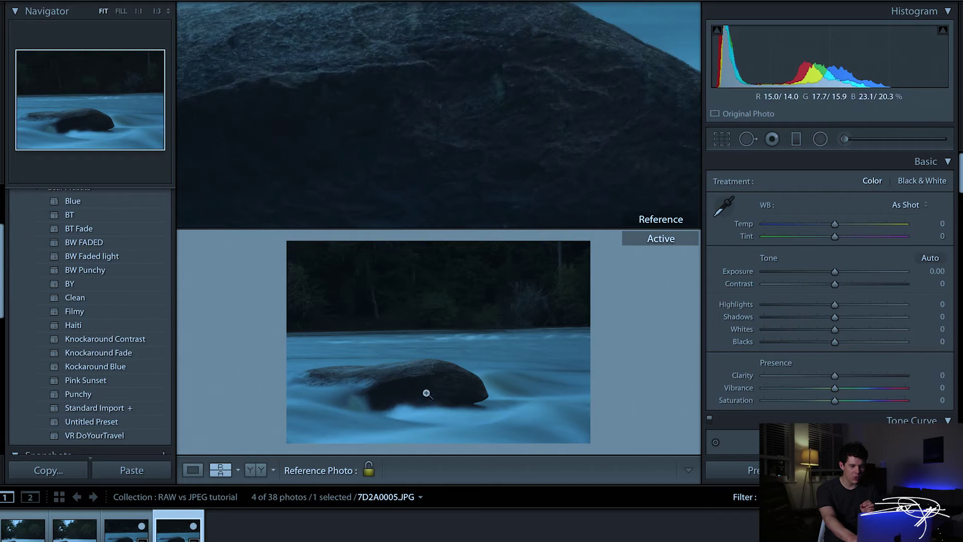
left_click(427, 393)
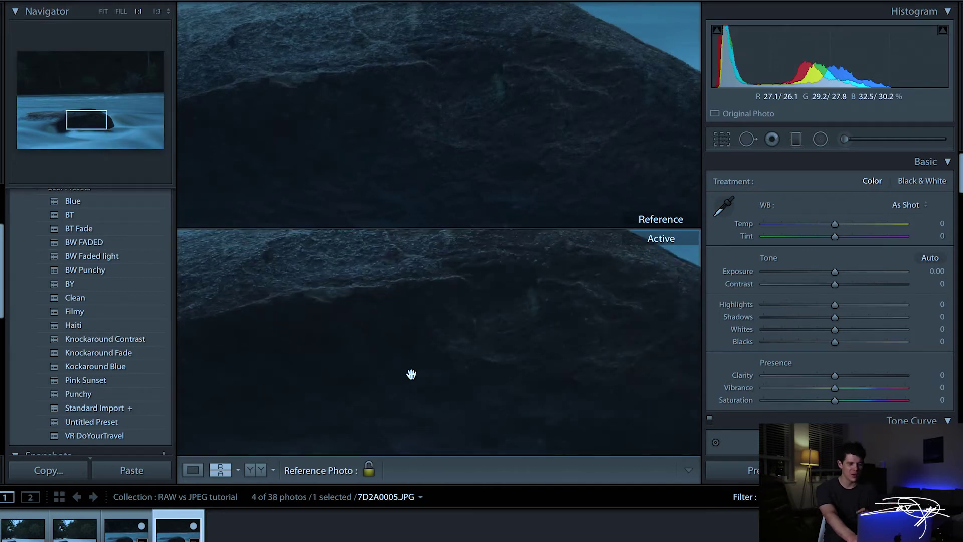
left_click(457, 329)
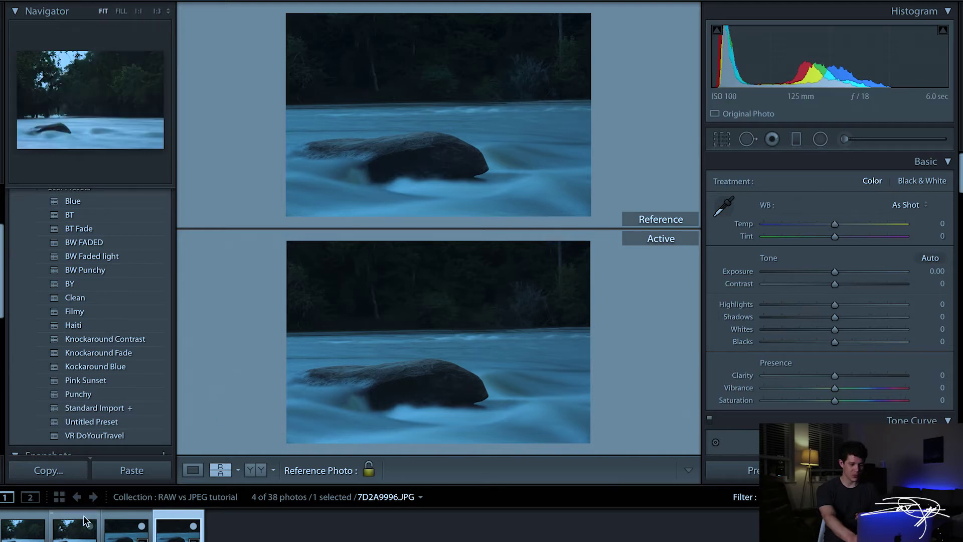
Raise Shadows to +100 and compare the rock at 1:1 in both panes.
left_click(126, 527, "shift")
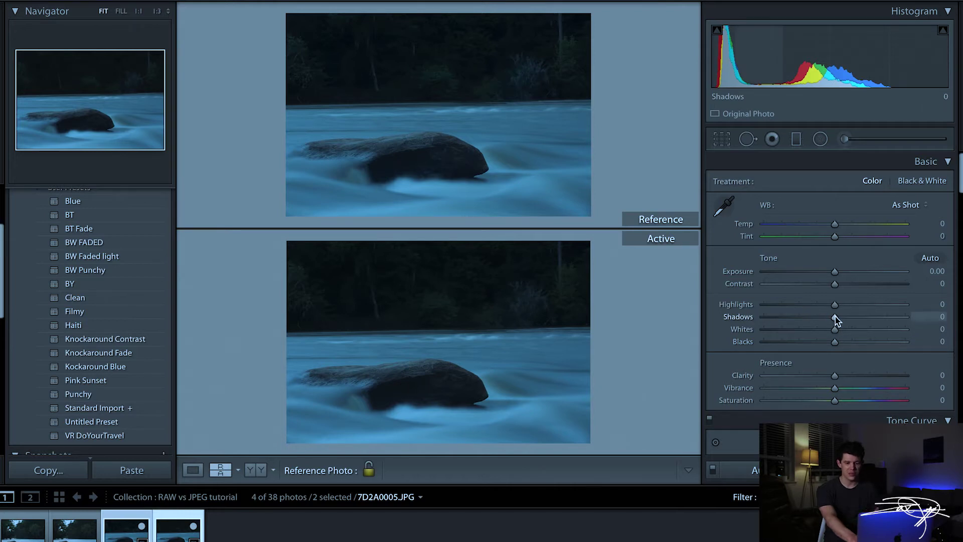
left_click_drag(835, 317, 905, 317)
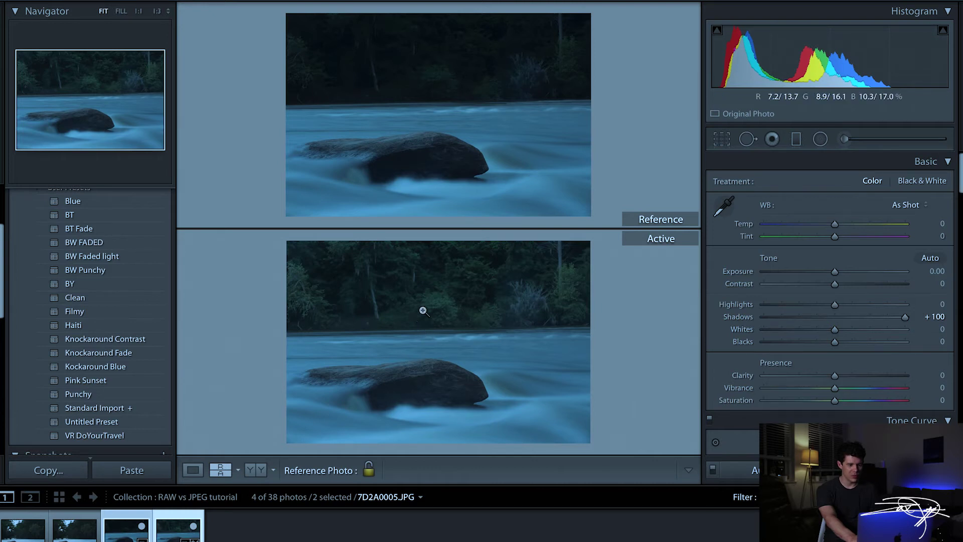
left_click(445, 161)
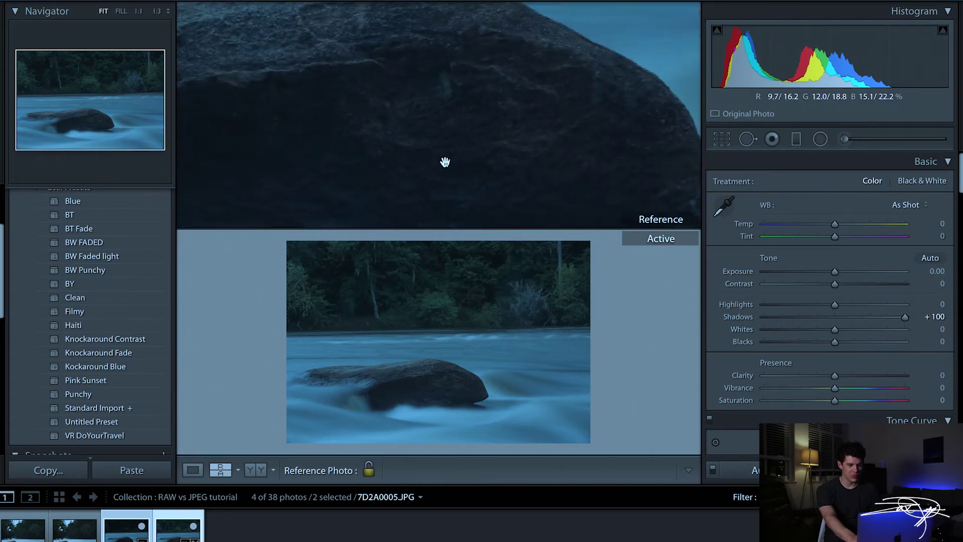
left_click(445, 384)
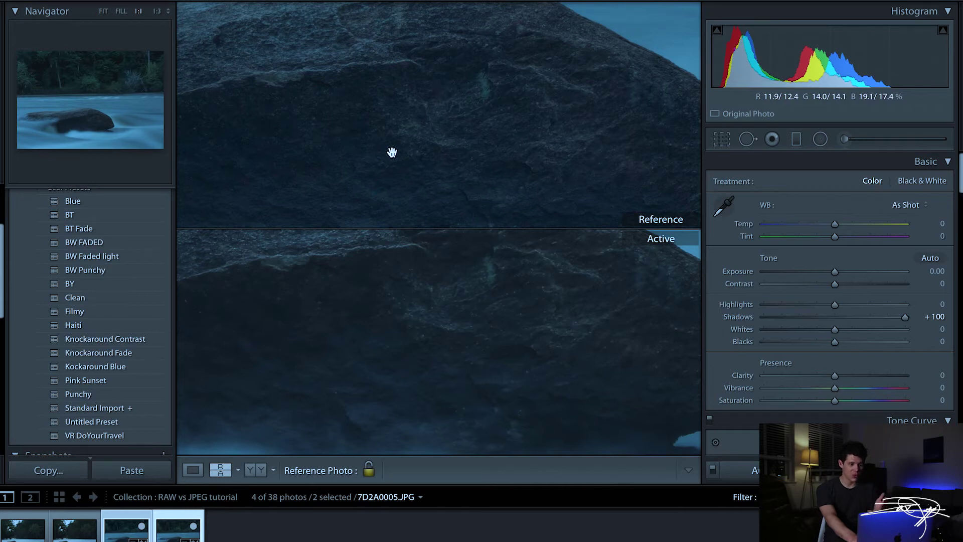
left_click(500, 159)
Compare the trees at 1:1 in both panes, then leave for the single 7D2A0005.CR2 view.
left_click(491, 84)
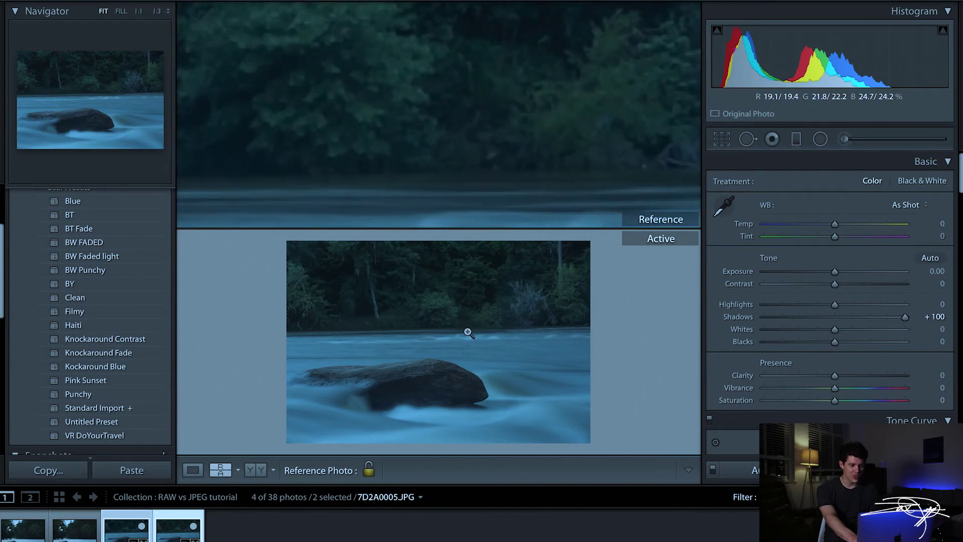
left_click(465, 325)
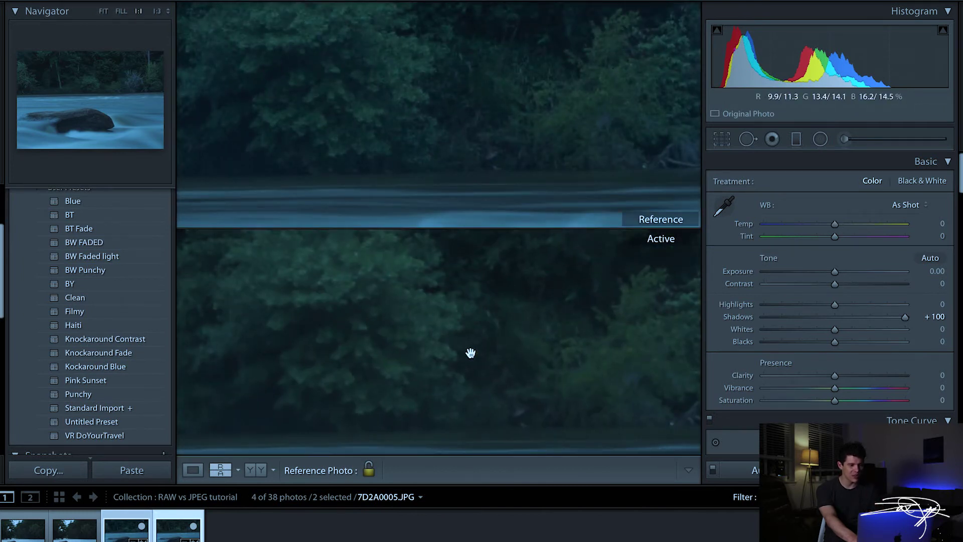
left_click(482, 311)
left_click(482, 142)
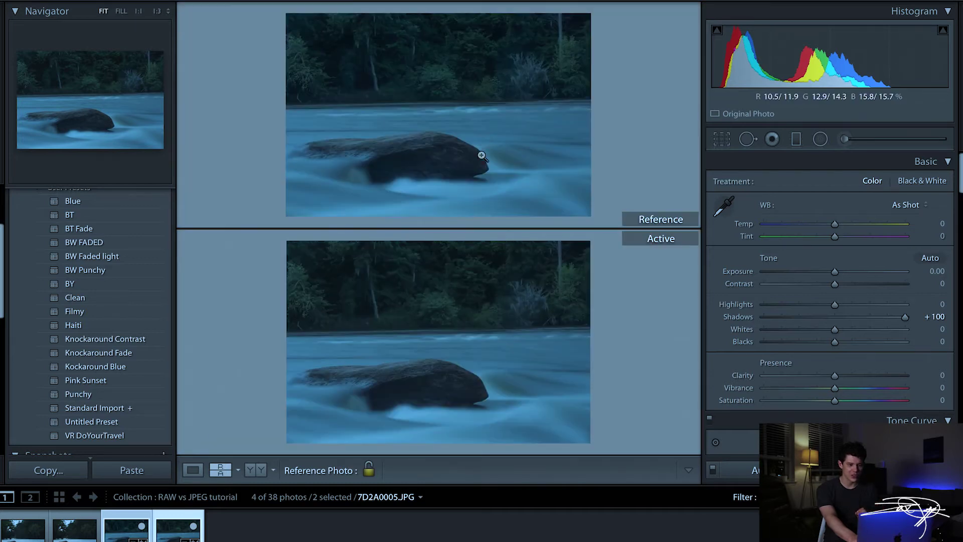
key("d")
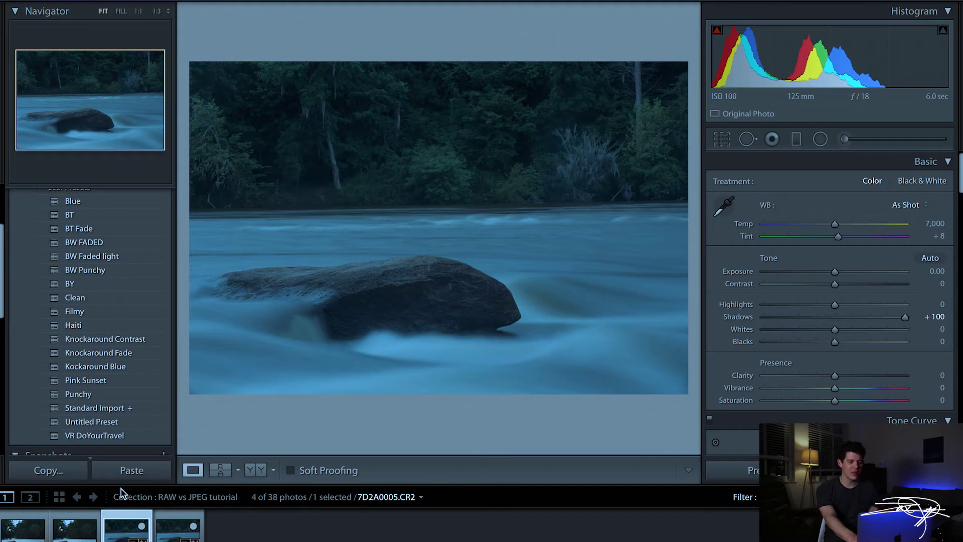
Paste the copied cool blue settings onto the CR2, then select 7D2A0005.JPG.
left_click(122, 472)
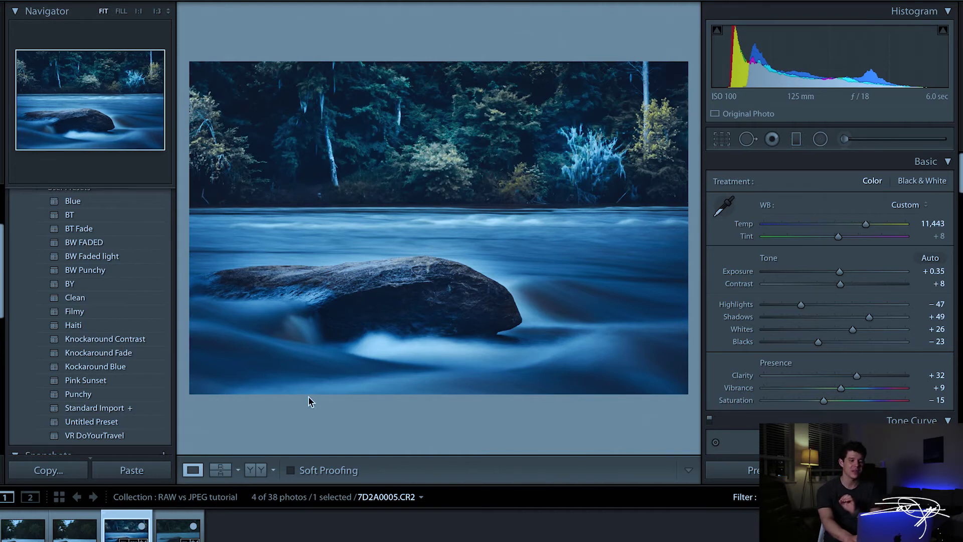
left_click(176, 525)
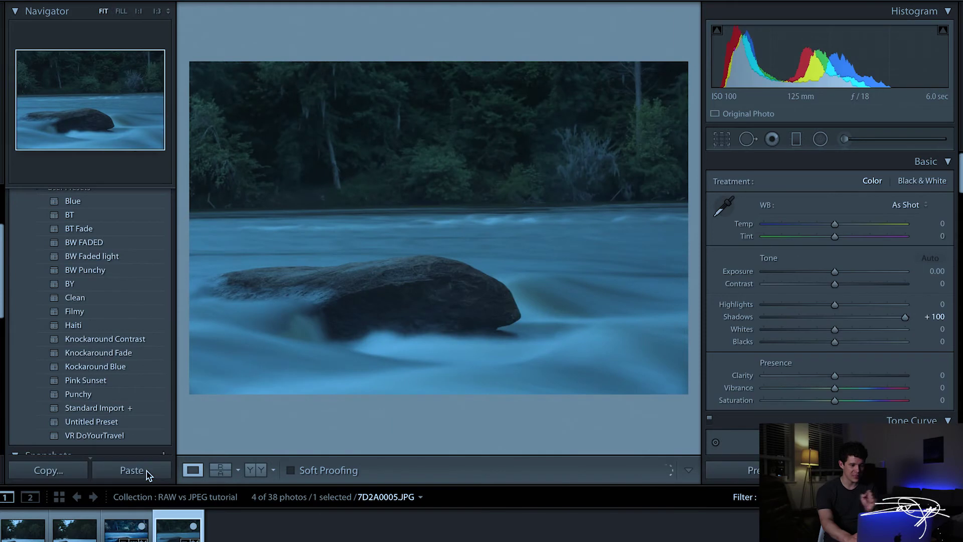
Paste the edit onto the JPEG and cool its Temp to +19 against the RAW reference.
left_click(145, 473)
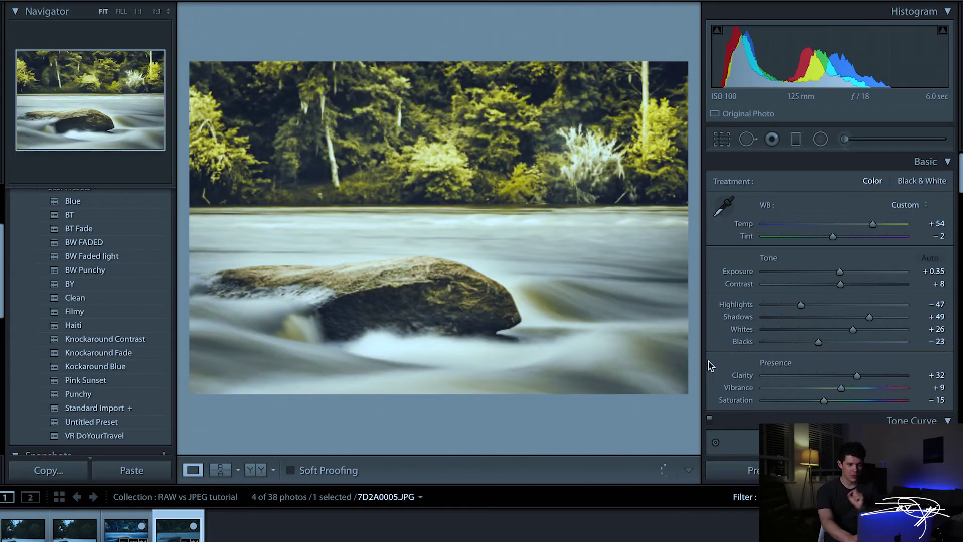
left_click(222, 470)
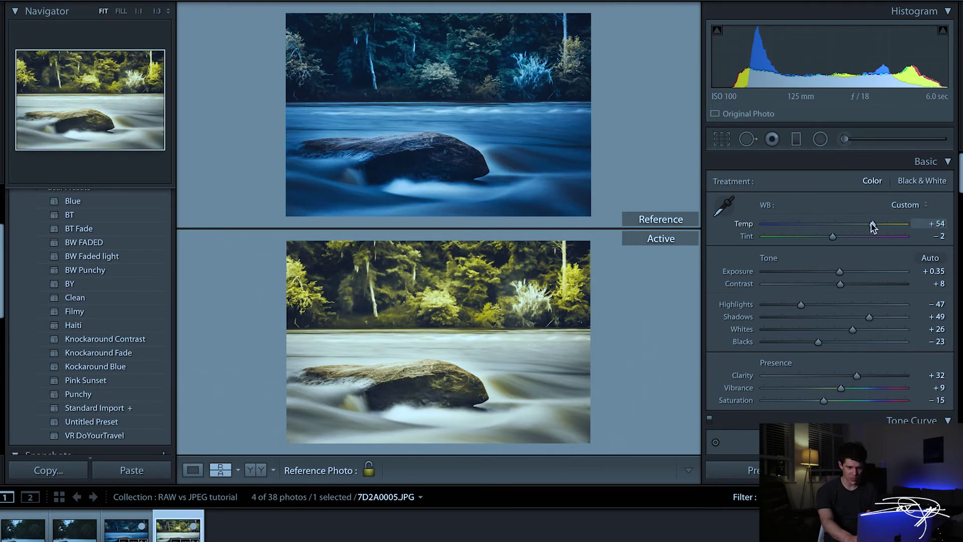
left_click_drag(872, 227, 848, 227)
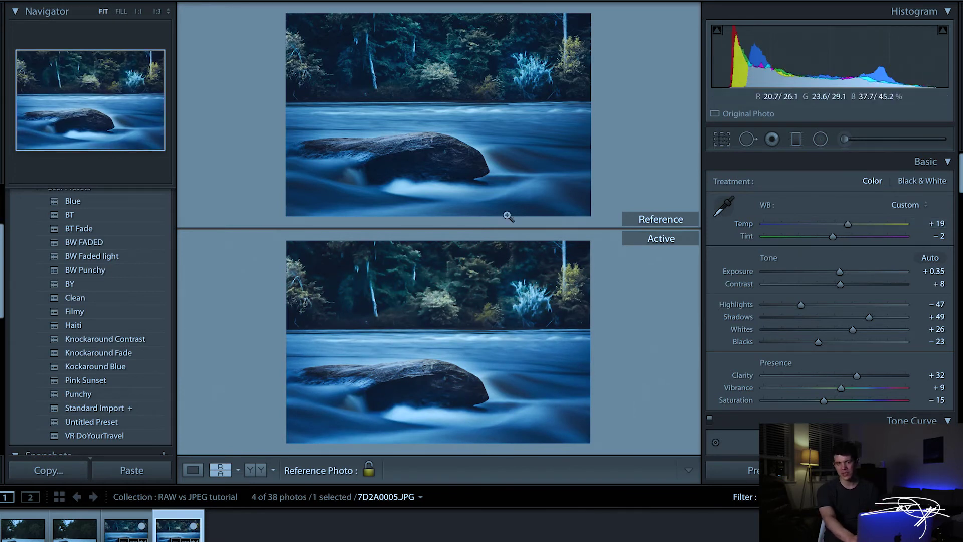
left_click(470, 87)
left_click(470, 307)
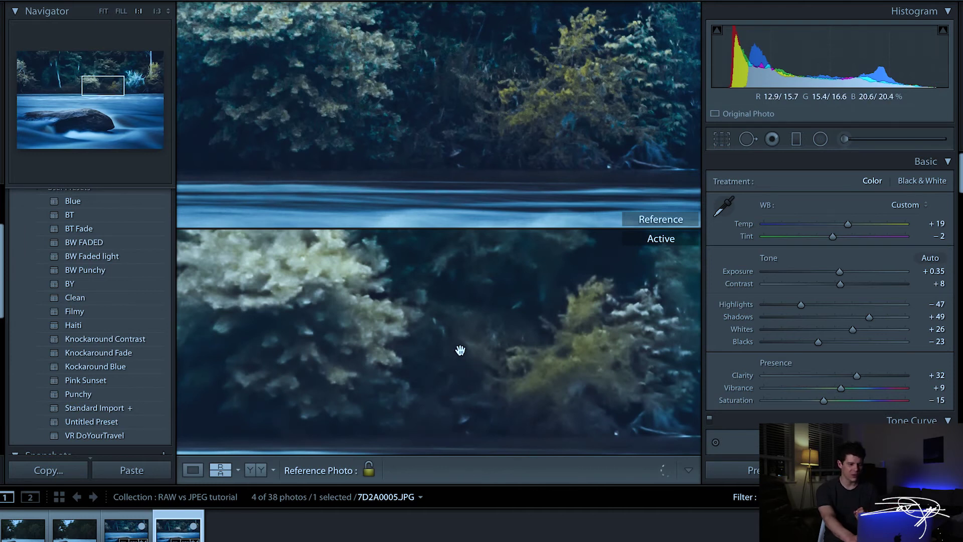
left_click(462, 352)
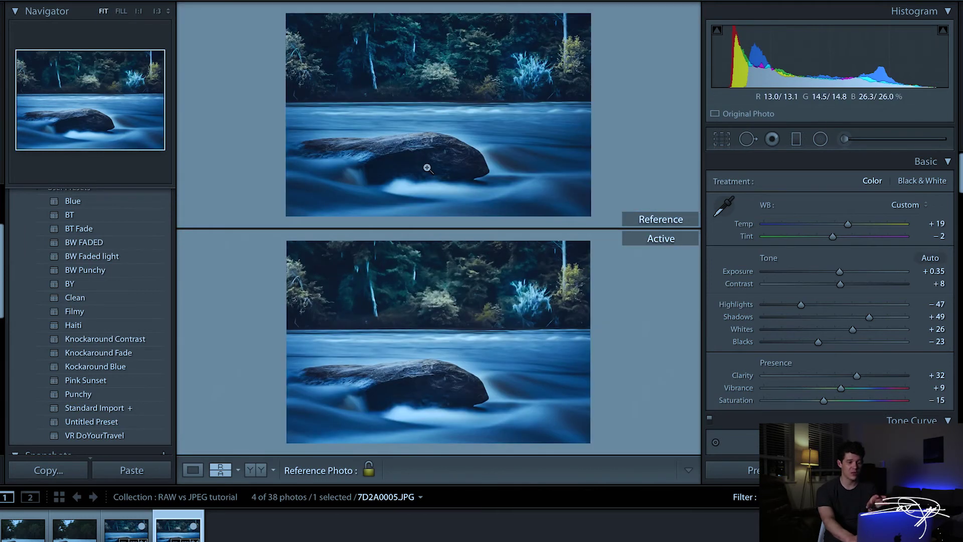
left_click(426, 168)
left_click(431, 384)
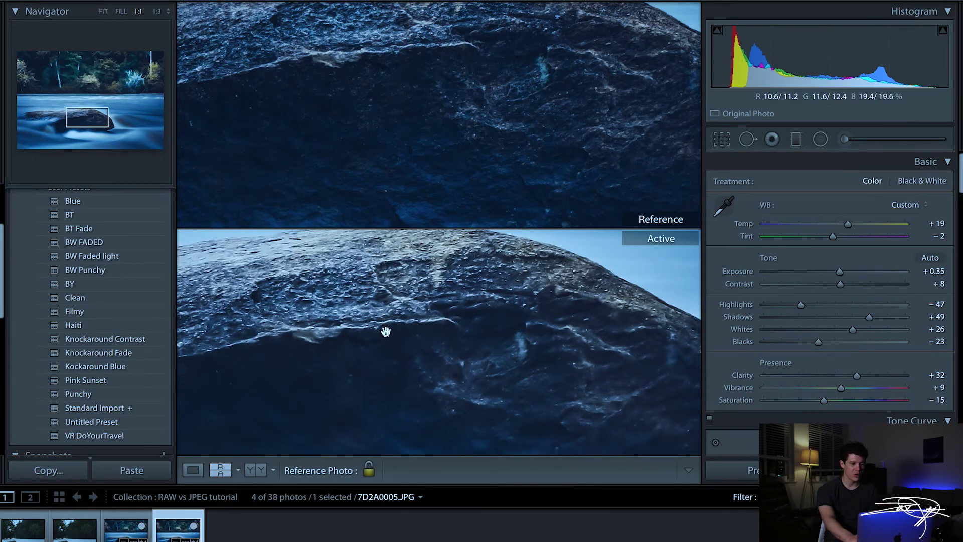
scroll(384, 329, "down", 10)
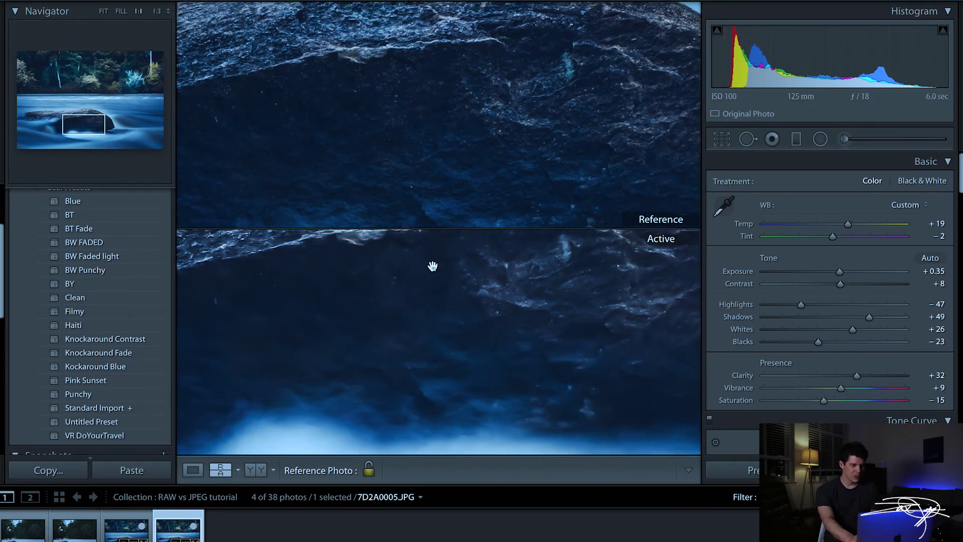
left_click(438, 389)
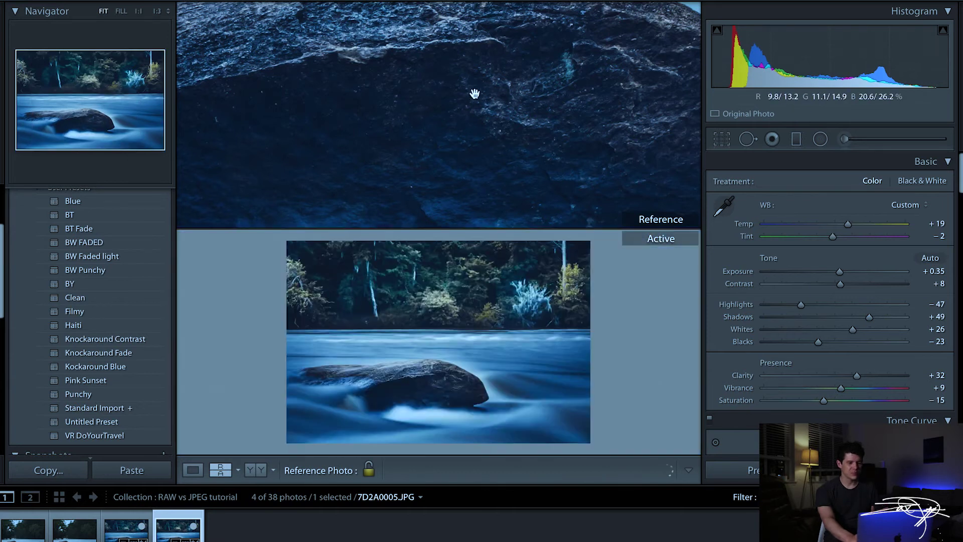